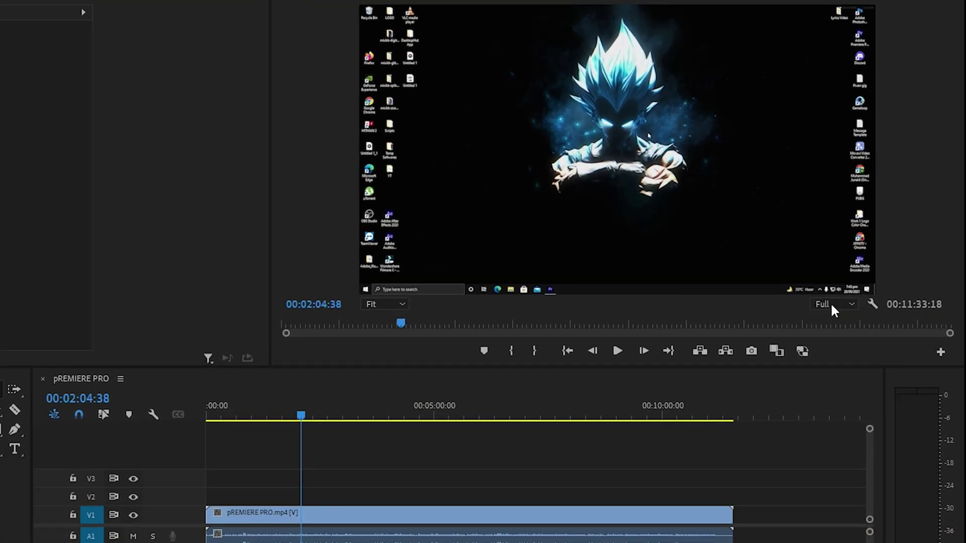
Change the Program Monitor playback resolution from Full to 1/4.
click(832, 306)
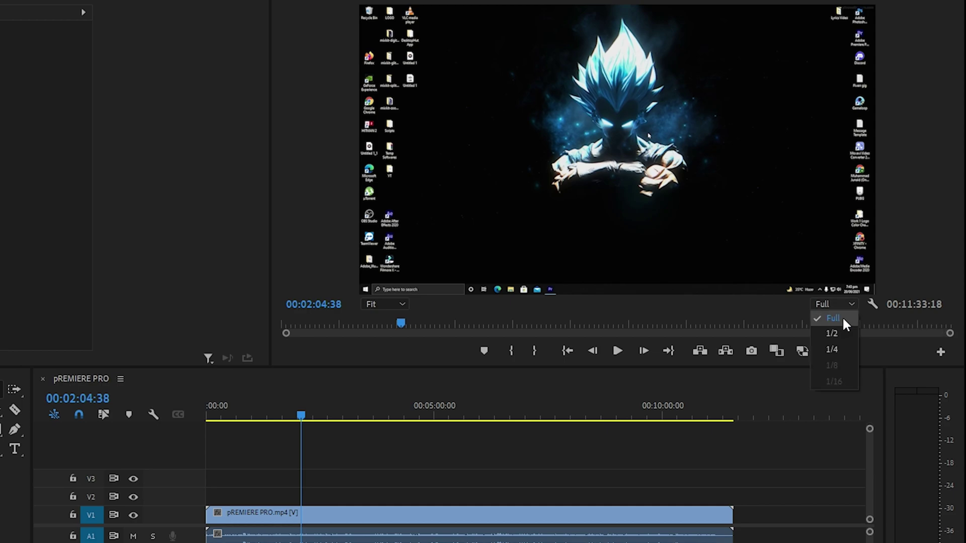
click(839, 346)
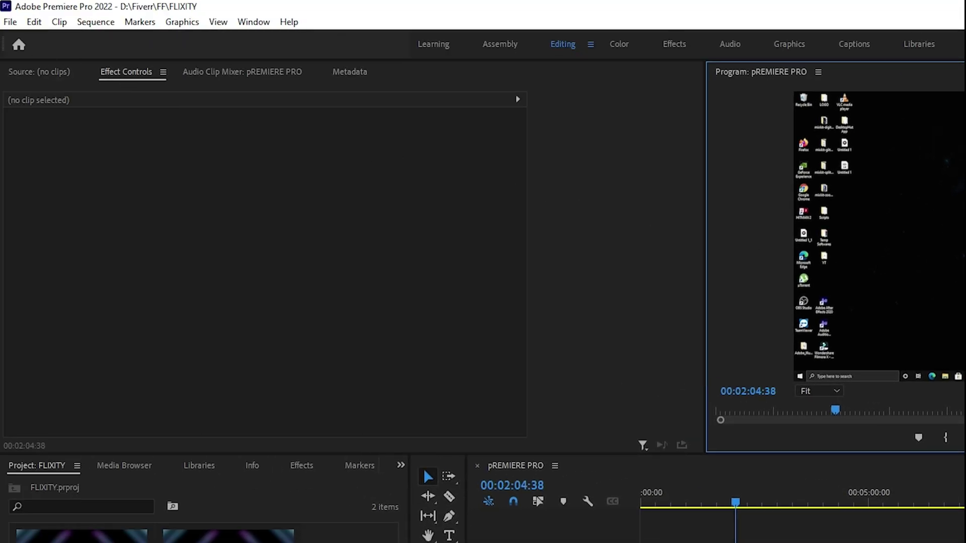
In File > Project Settings > General, keep the renderer on Mercury Playback Engine GPU Acceleration (CUDA).
click(12, 22)
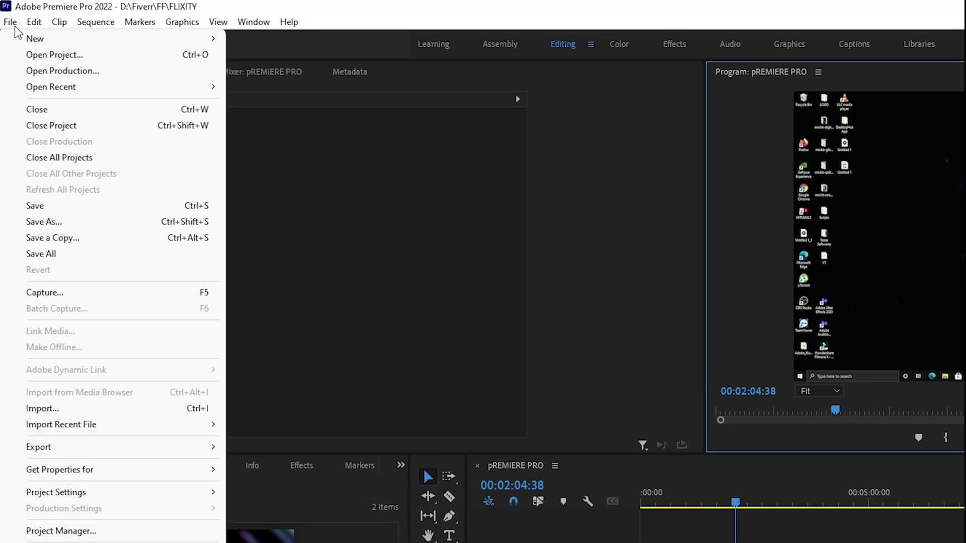
mouse_move(115, 495)
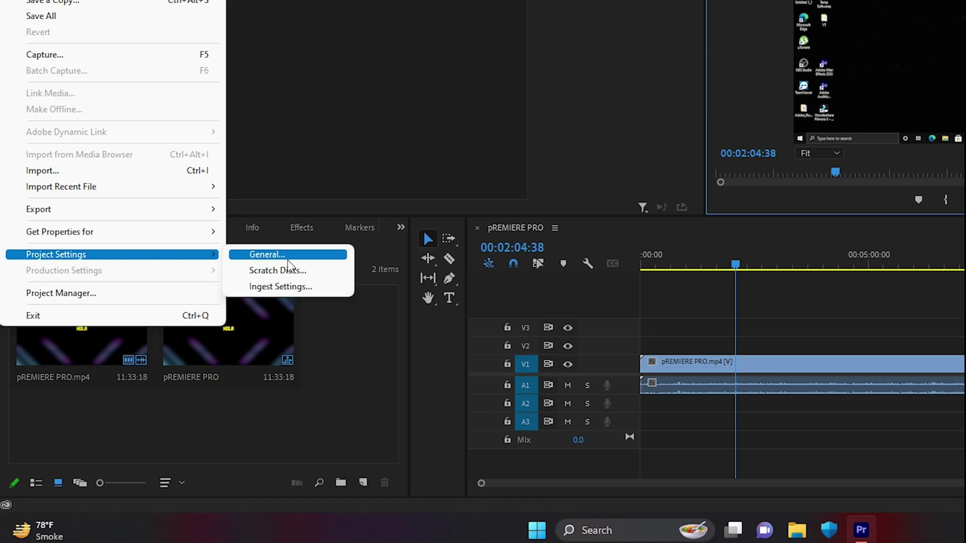
click(283, 256)
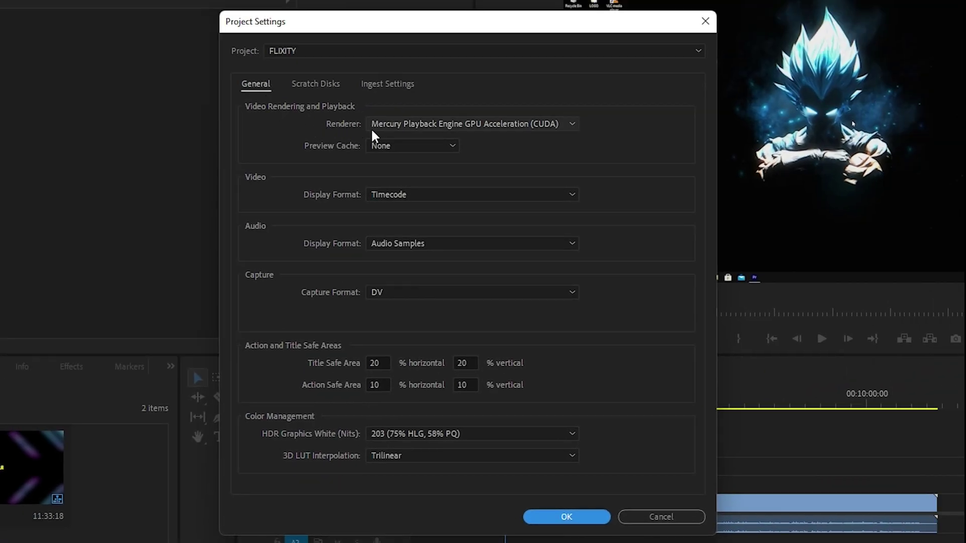
click(408, 126)
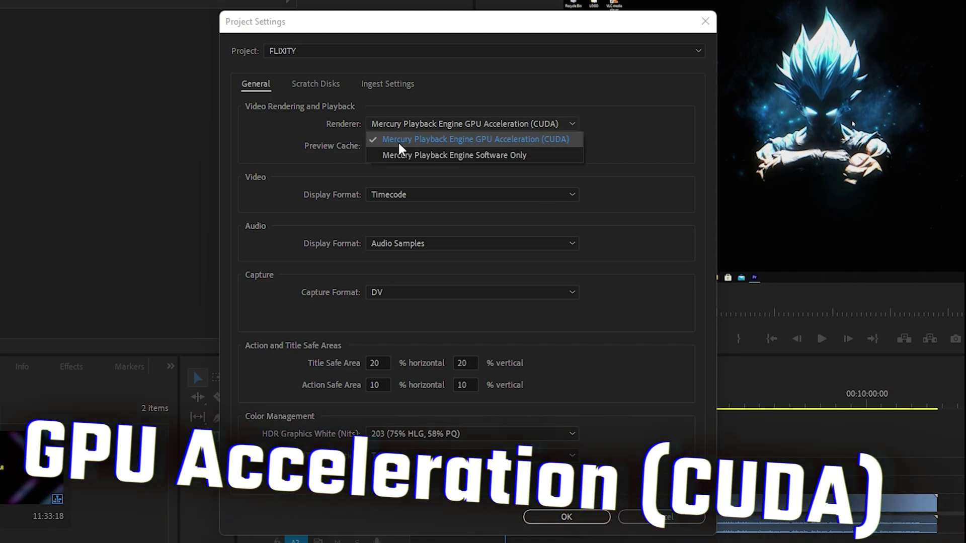
click(541, 141)
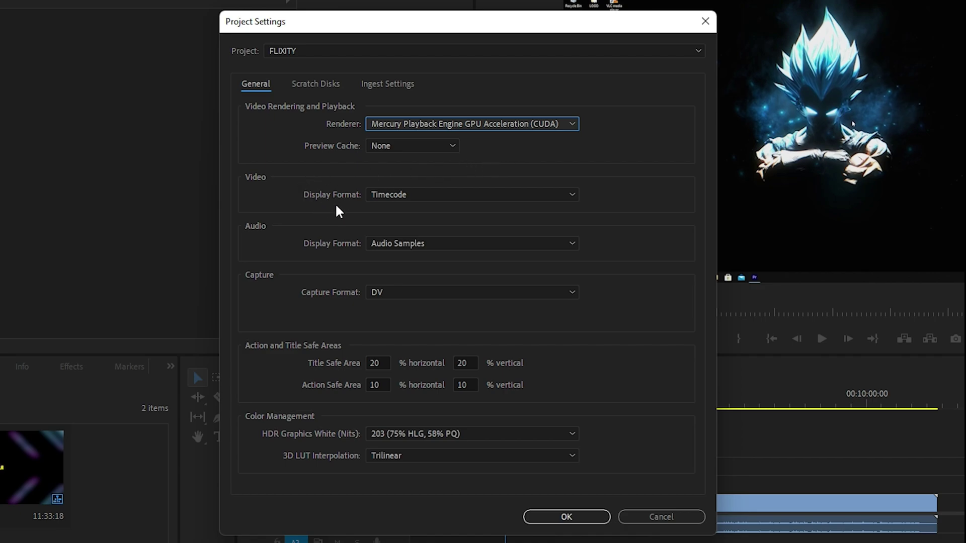
click(421, 194)
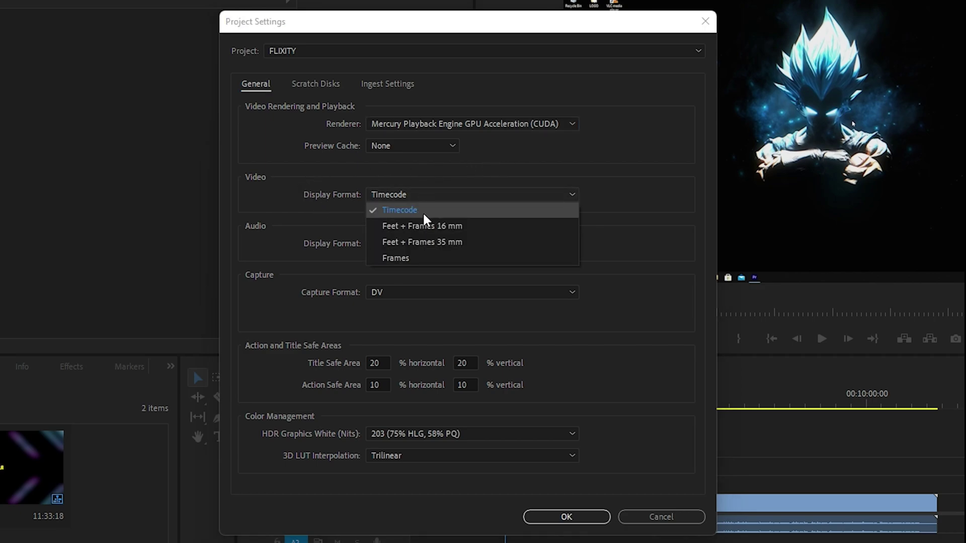
click(424, 215)
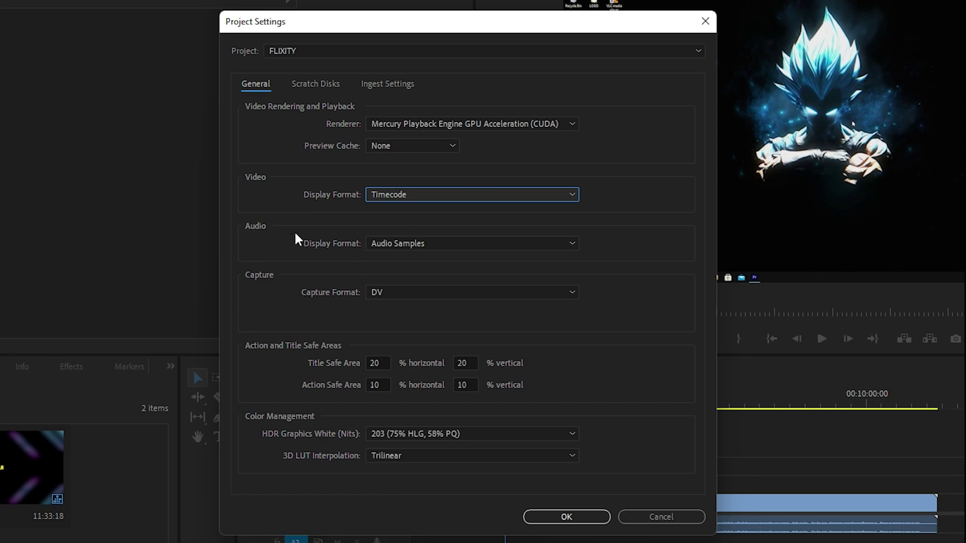
click(397, 244)
click(420, 259)
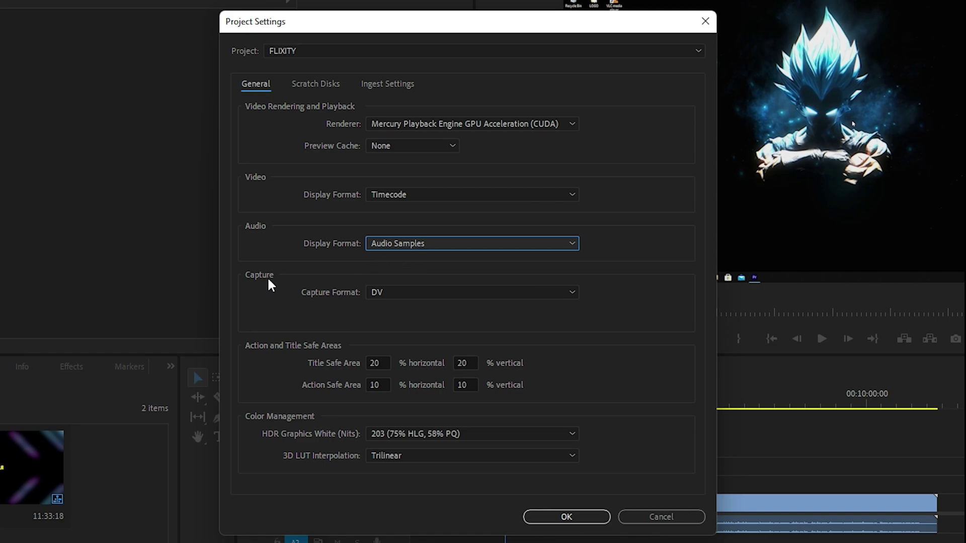
click(413, 291)
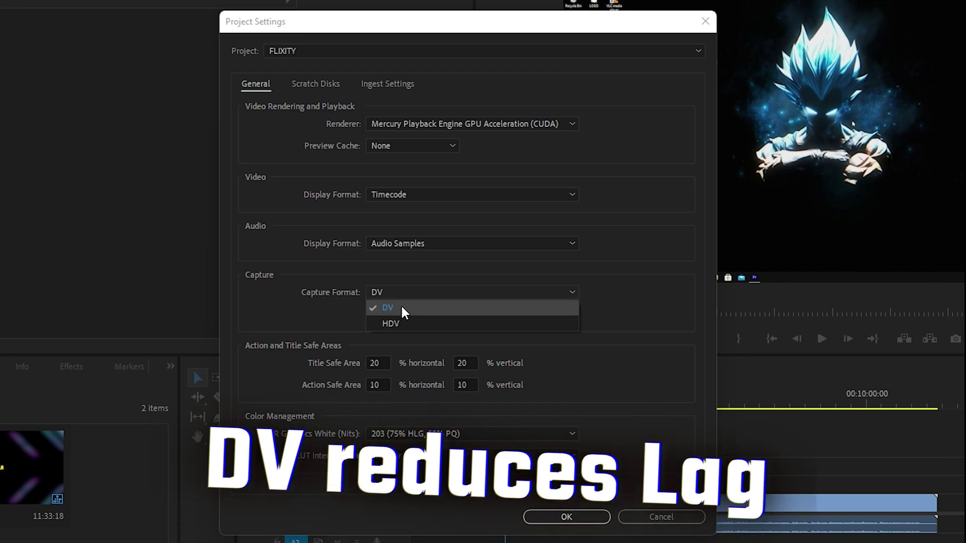
click(402, 308)
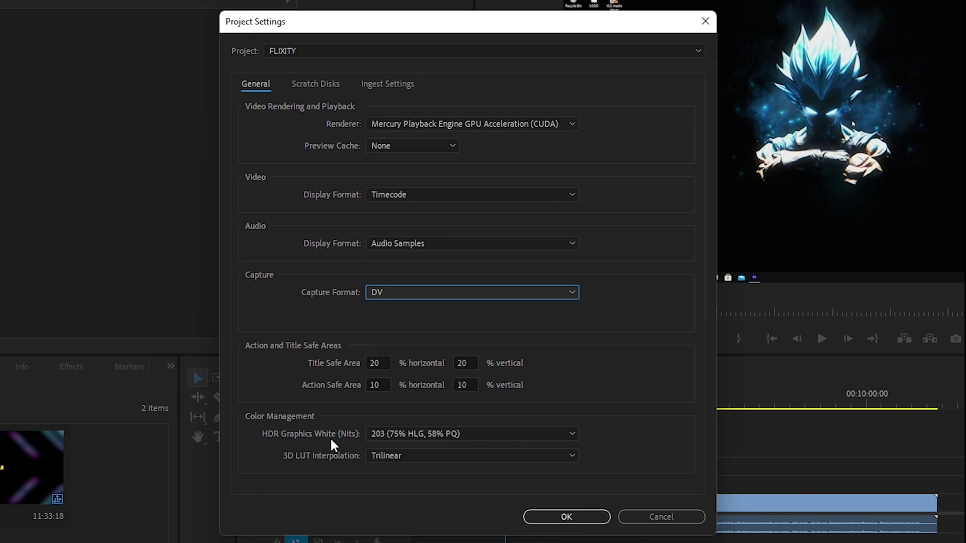
click(406, 435)
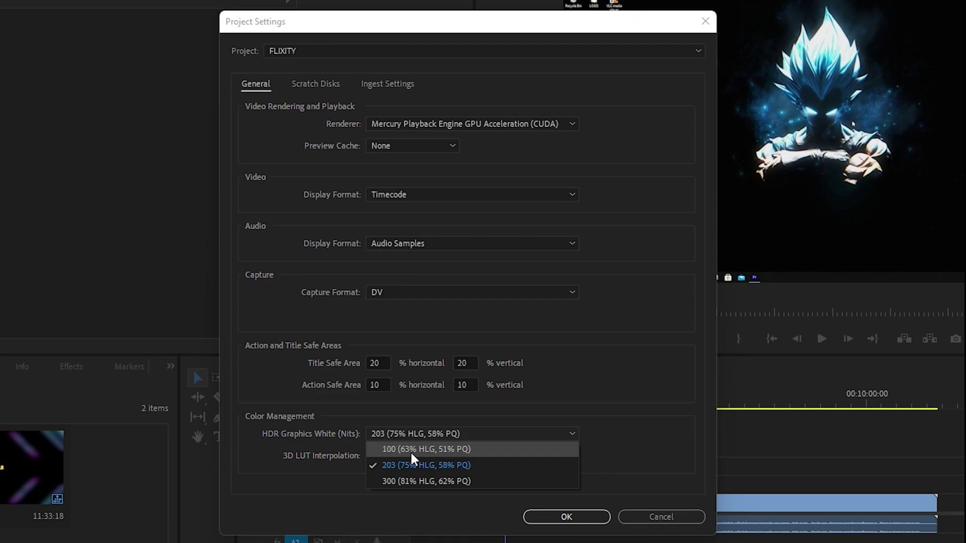
Set HDR Graphics White to 100 nits and leave 3D LUT Interpolation on Trilinear.
click(411, 448)
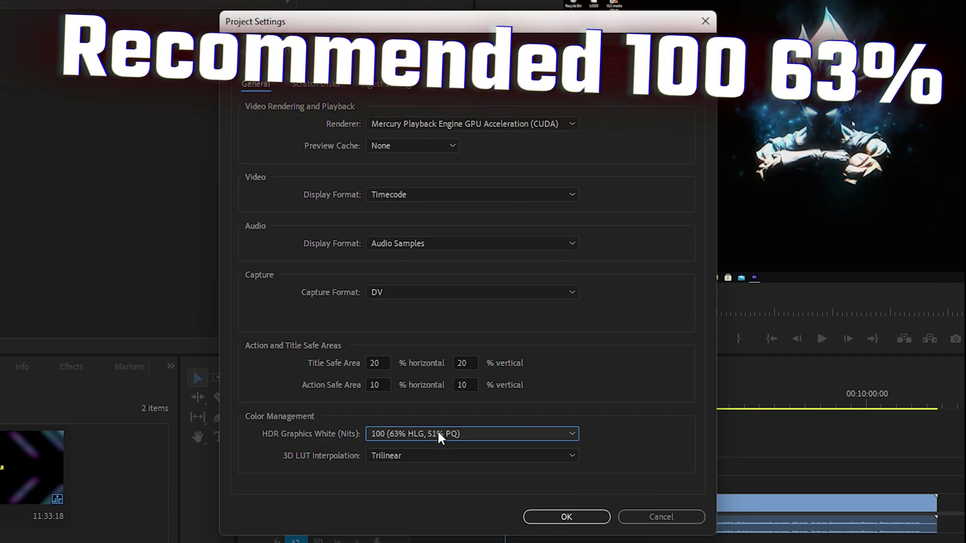
click(439, 435)
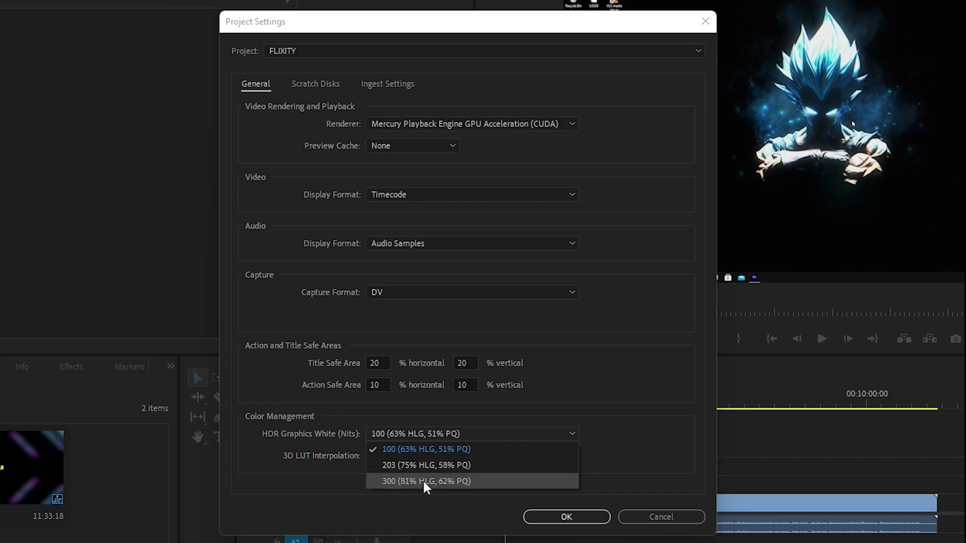
click(414, 451)
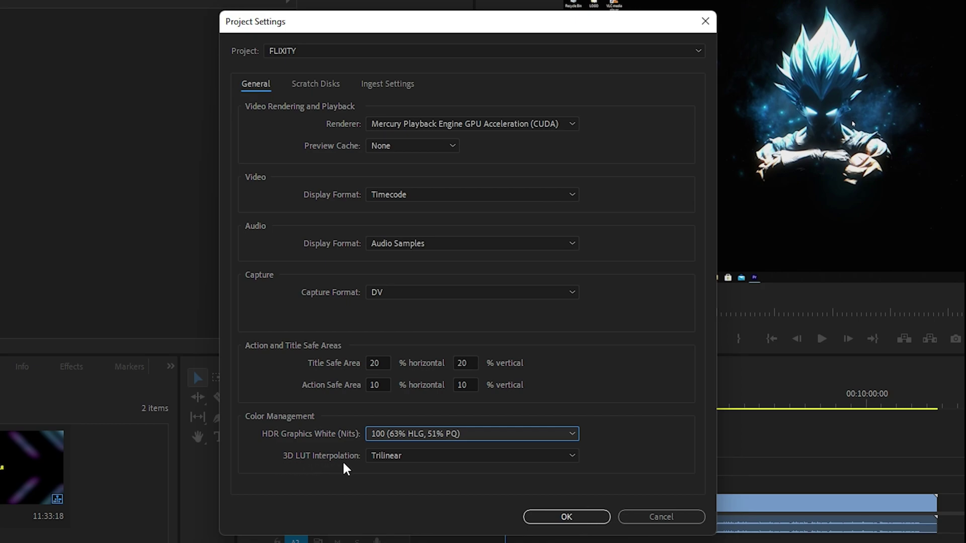
click(397, 457)
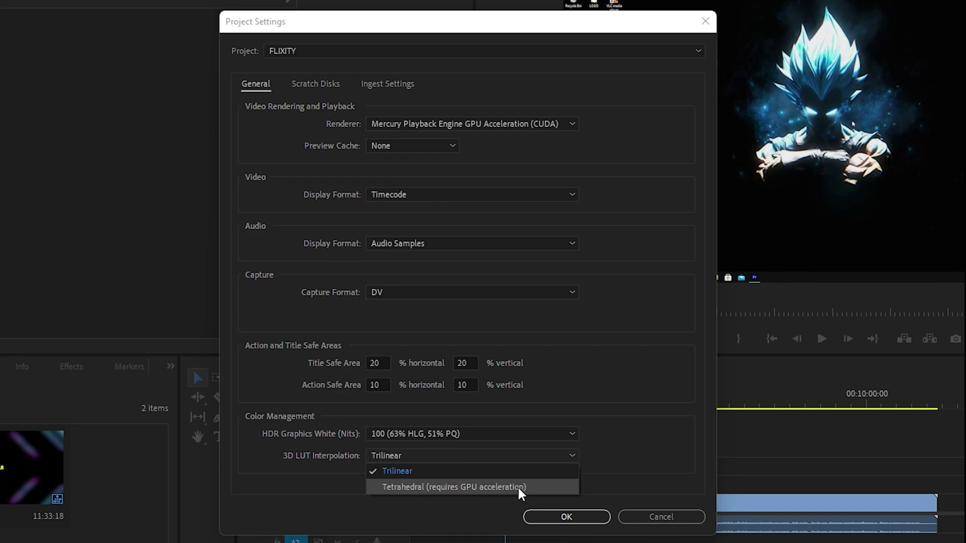
click(412, 475)
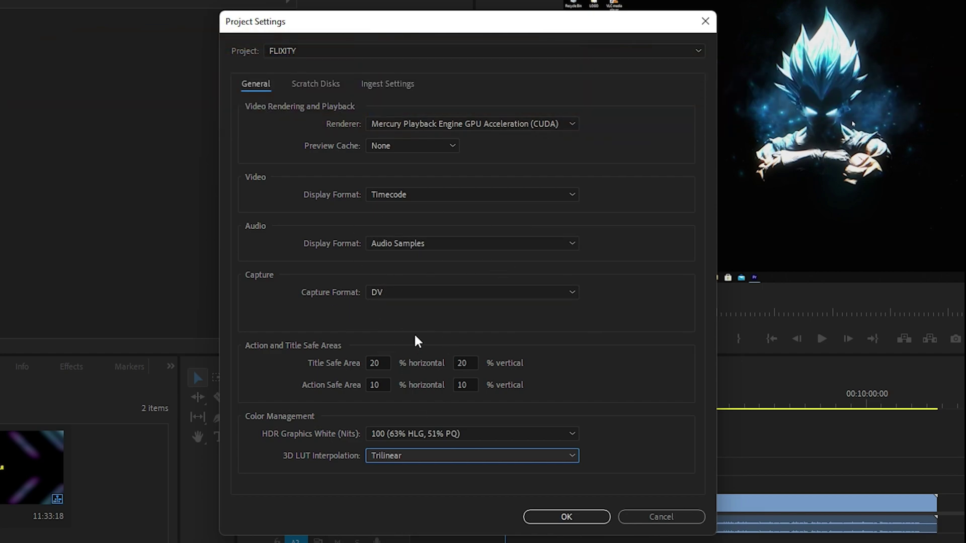
Apply the project settings, open Edit > Preferences > General, and toggle Display Color Management.
click(565, 513)
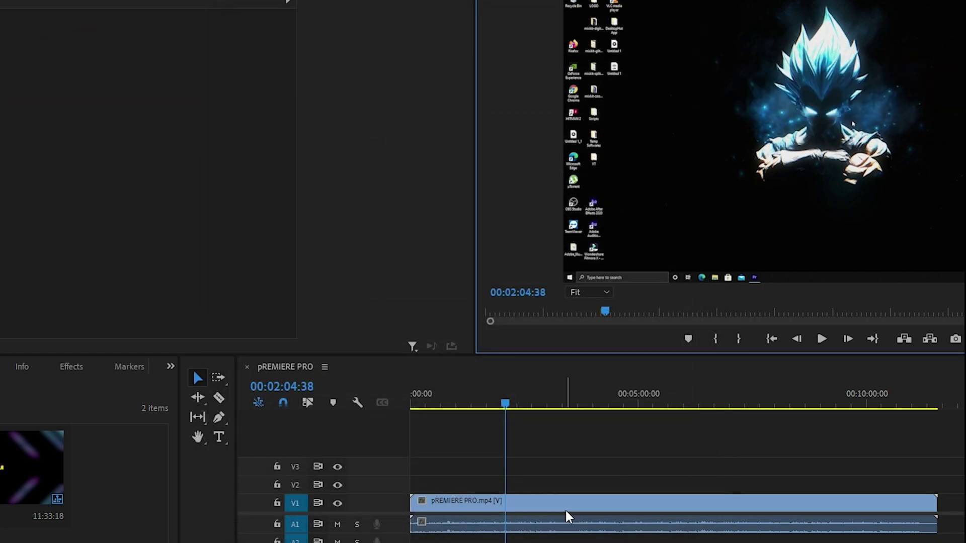
click(473, 402)
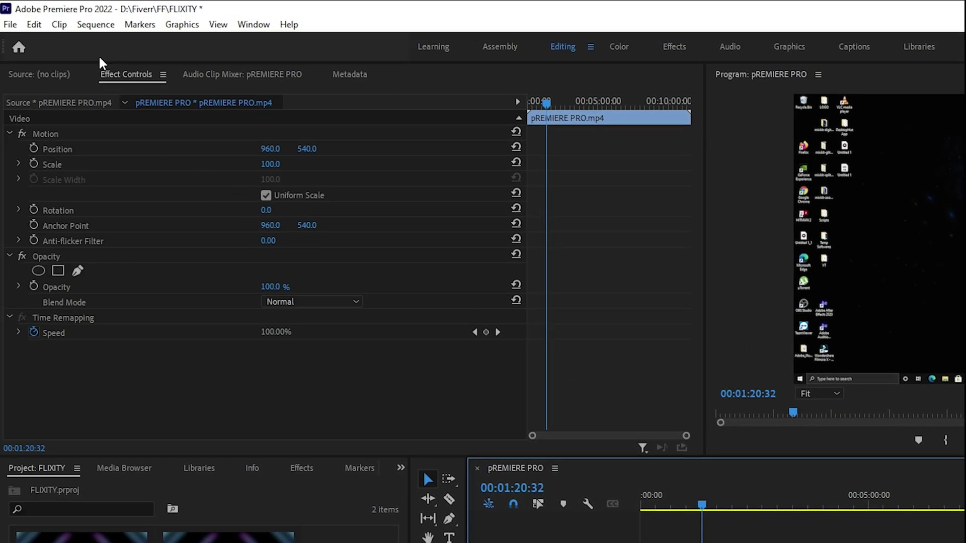
click(35, 25)
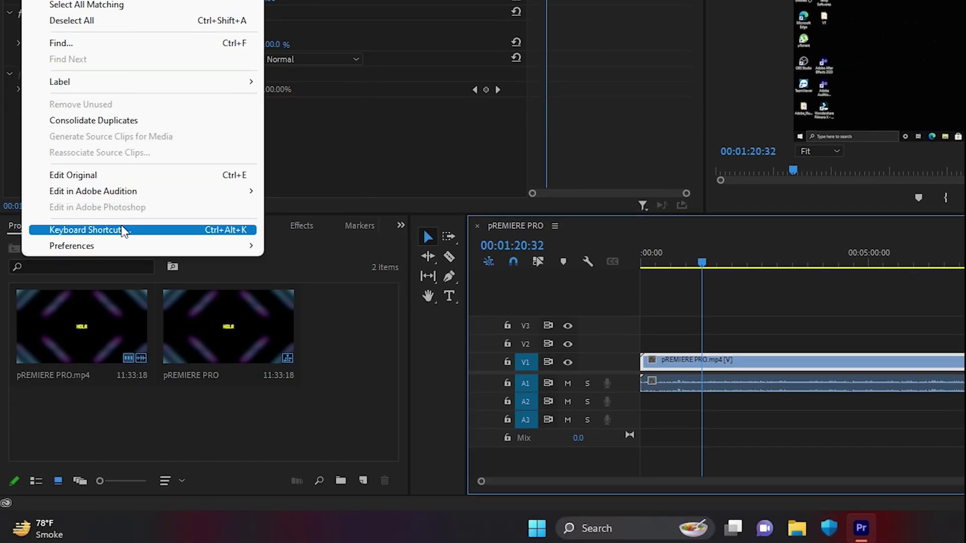
mouse_move(244, 252)
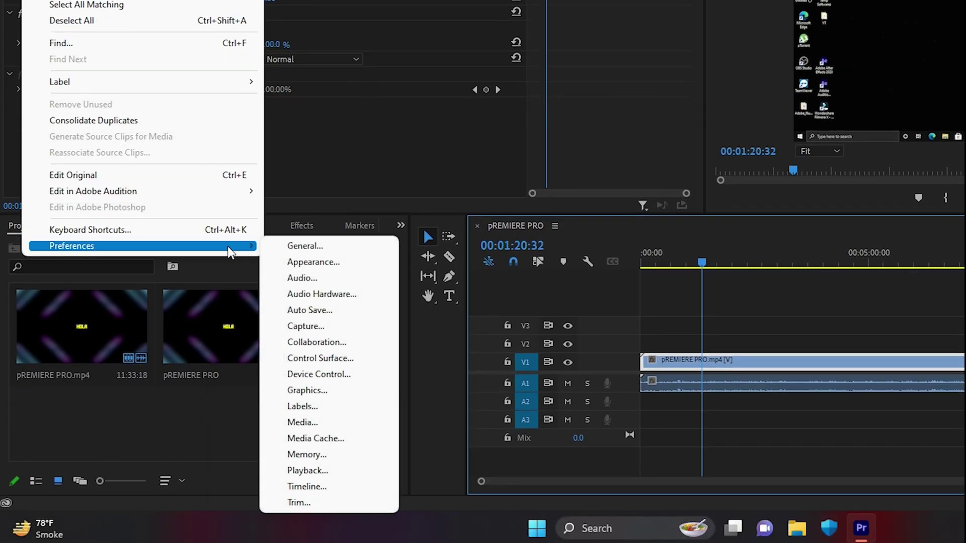
click(321, 246)
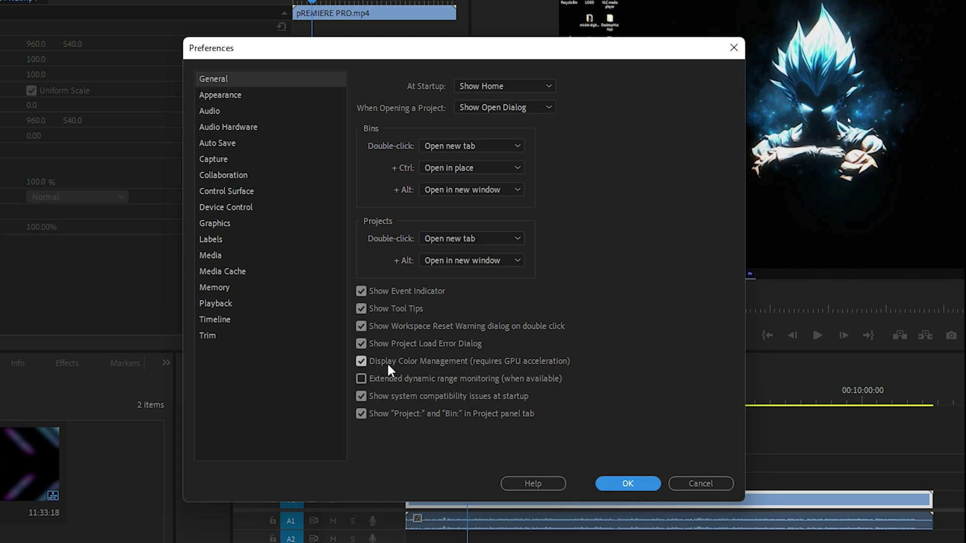
click(361, 362)
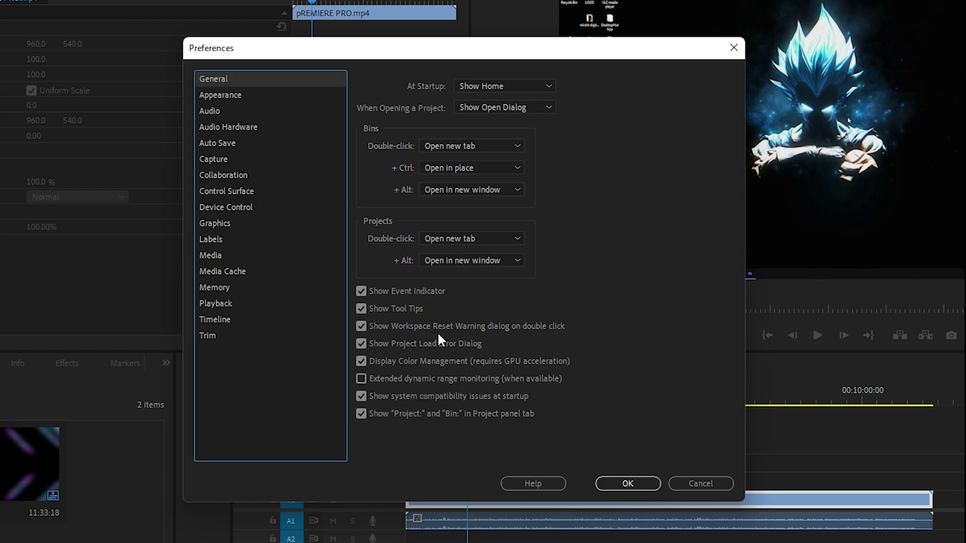
In Audio Hardware preferences, set Default Input to No Input and keep latency at 200 ms.
click(237, 132)
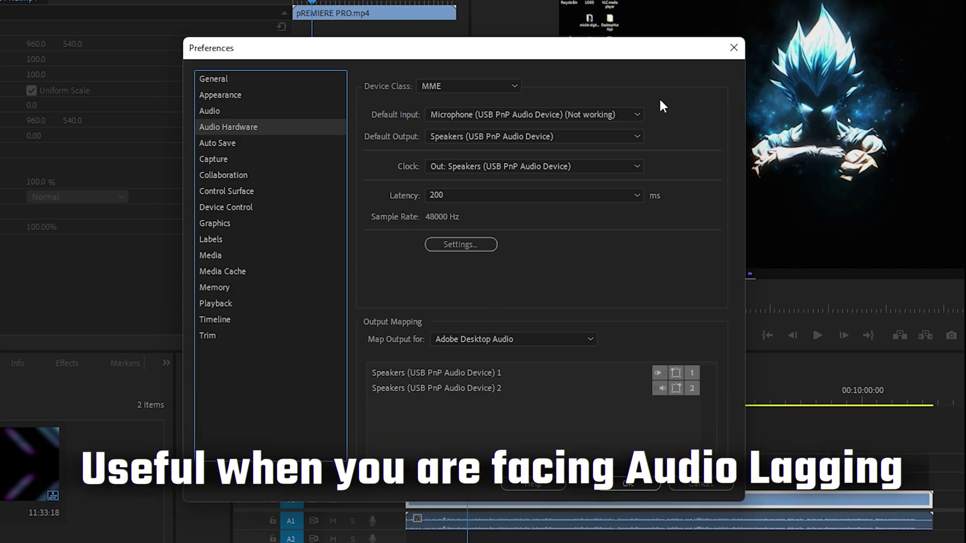
click(450, 113)
click(518, 170)
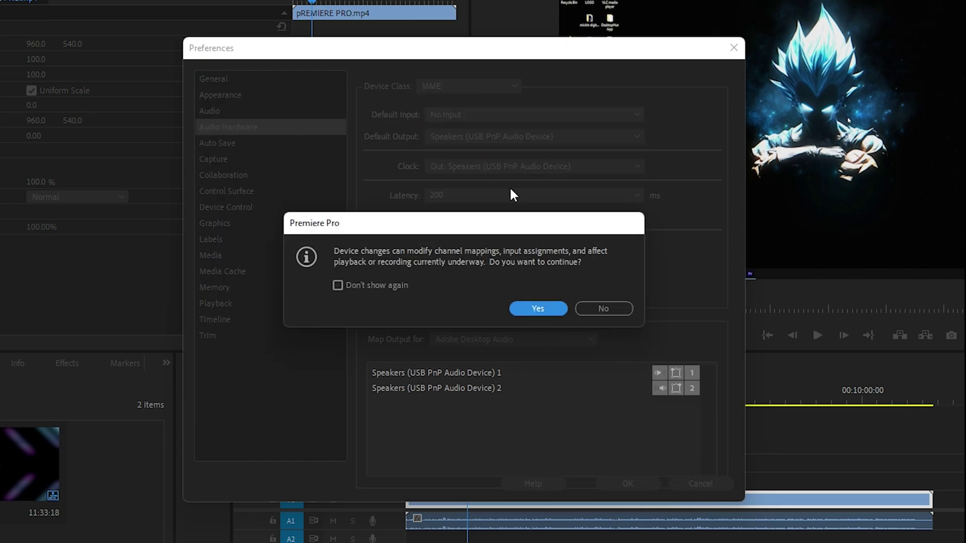
click(534, 308)
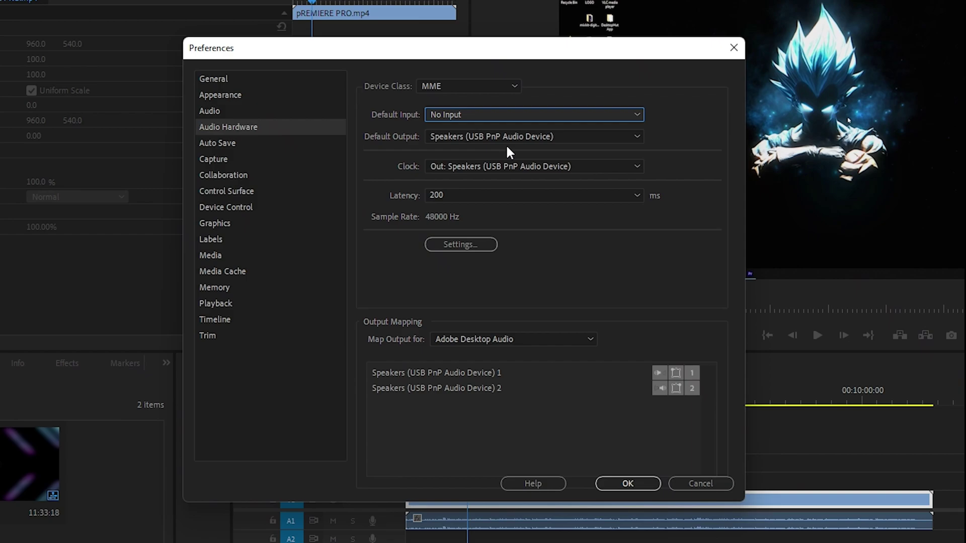
click(452, 196)
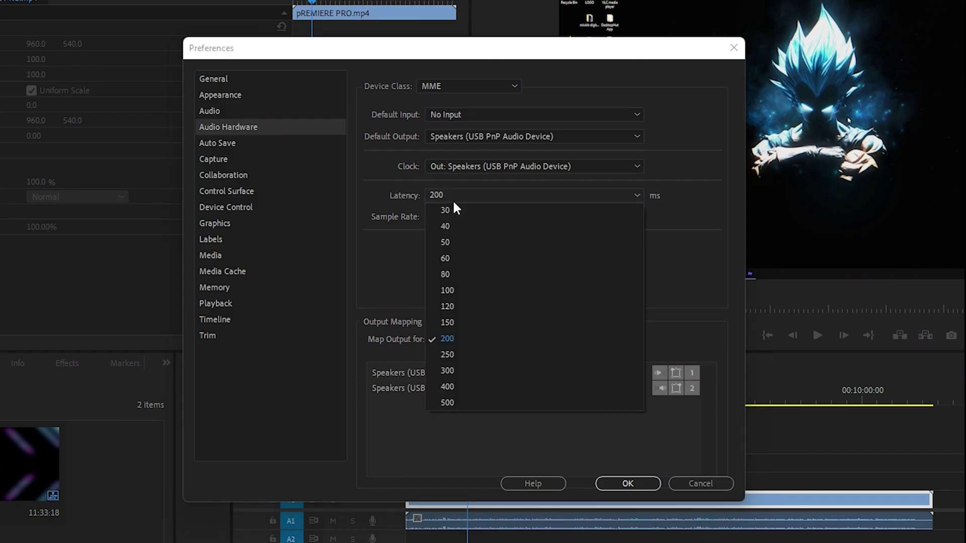
click(460, 337)
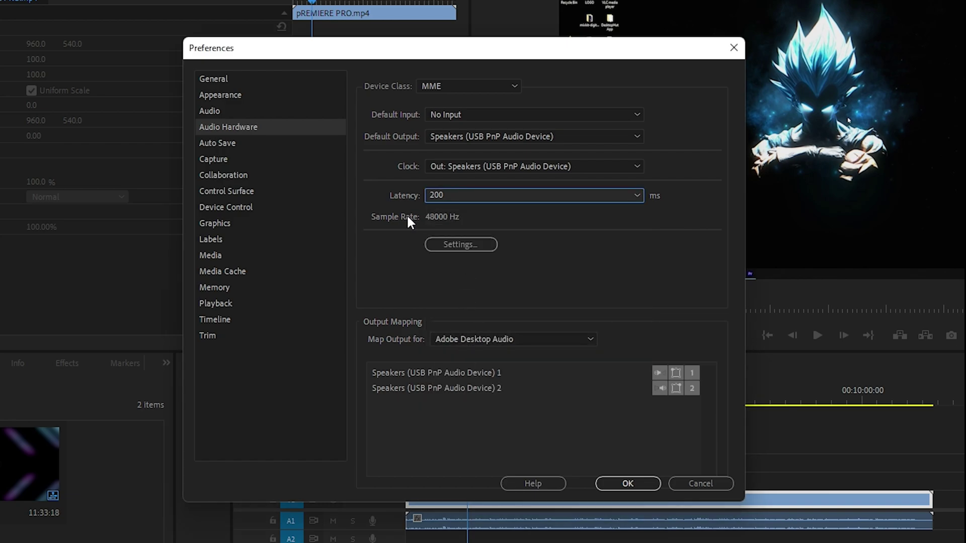
click(463, 245)
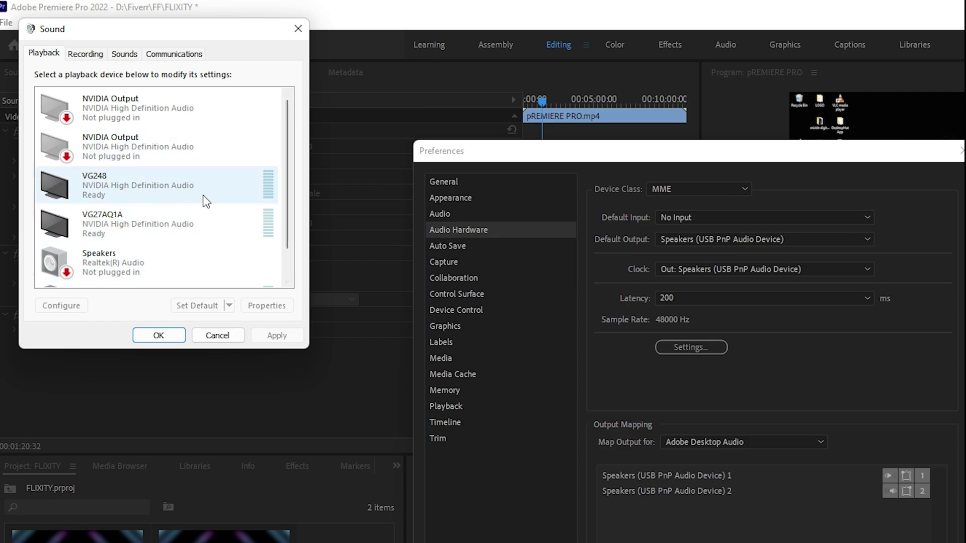
click(158, 276)
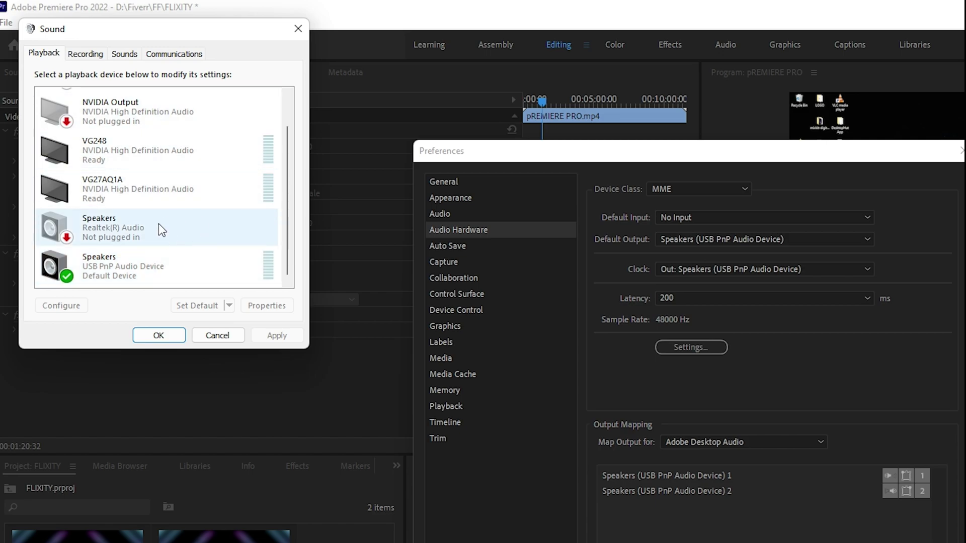
click(217, 336)
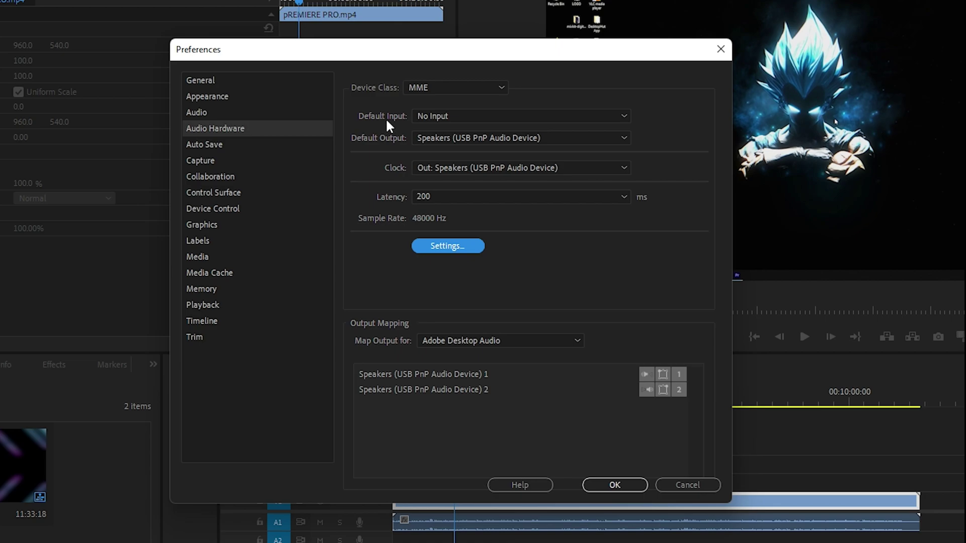
click(447, 117)
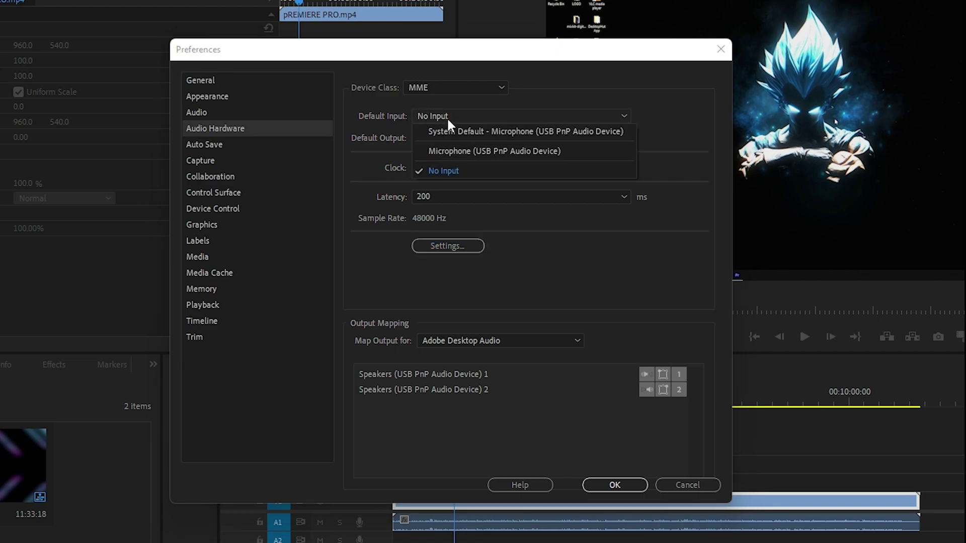
click(456, 168)
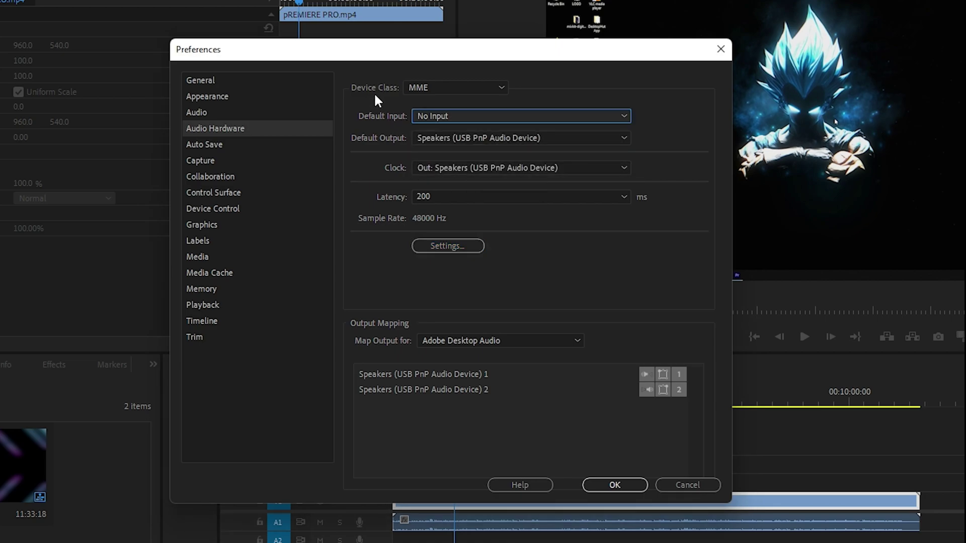
click(453, 89)
click(445, 102)
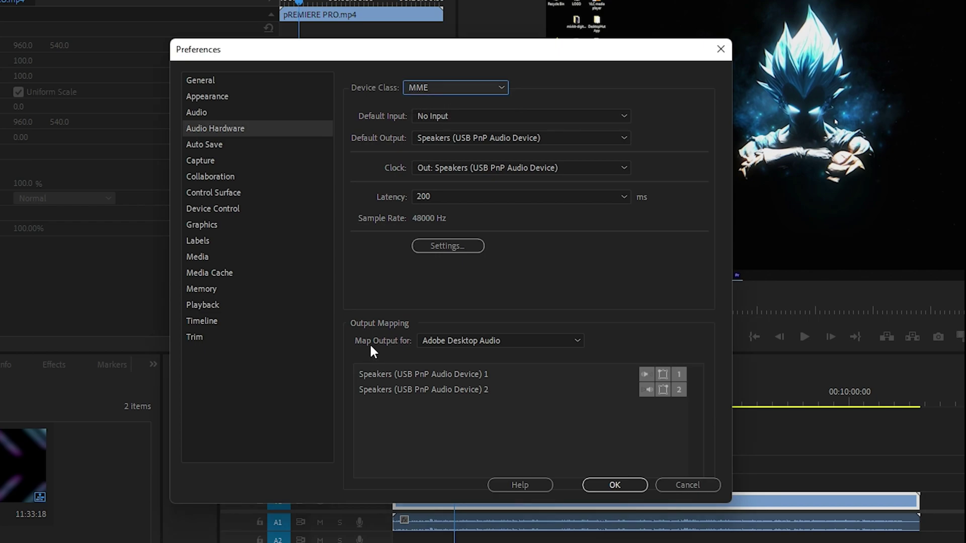
click(450, 340)
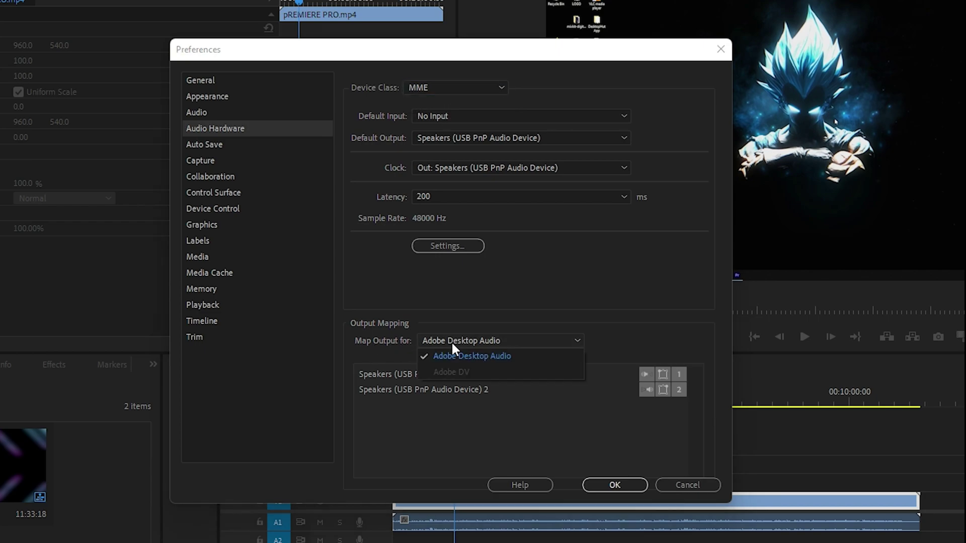
click(507, 358)
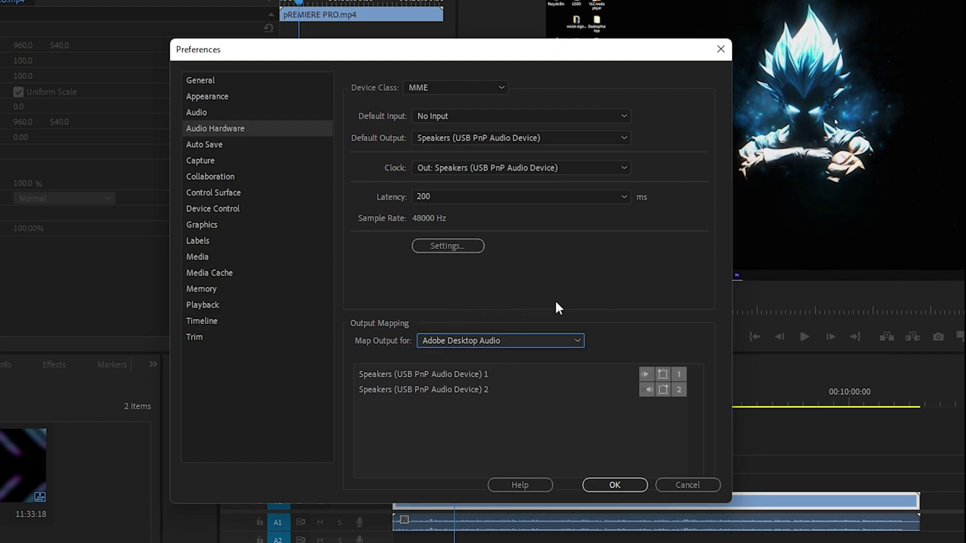
key(Tab)
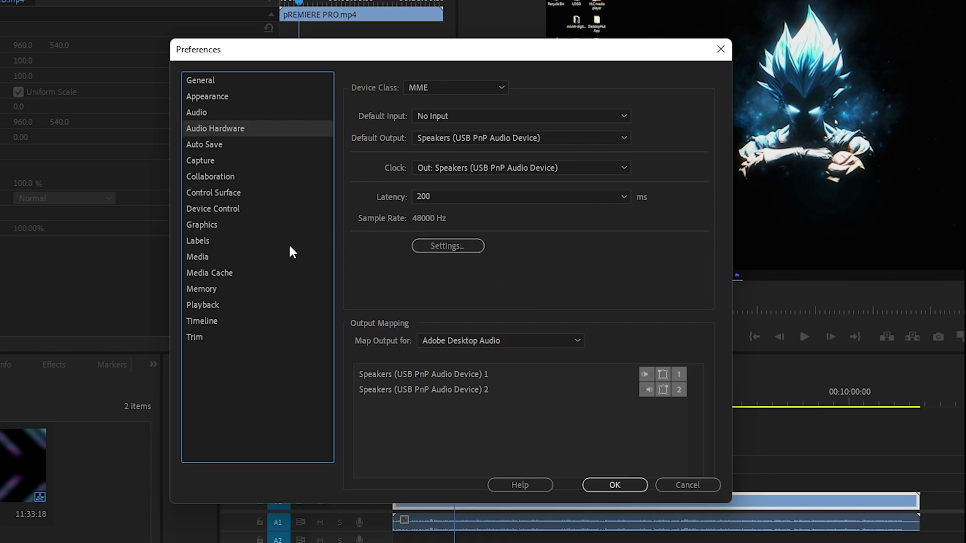
Check Media preferences' hardware H264/HEVC decoding, then switch to the Media Cache page.
click(235, 257)
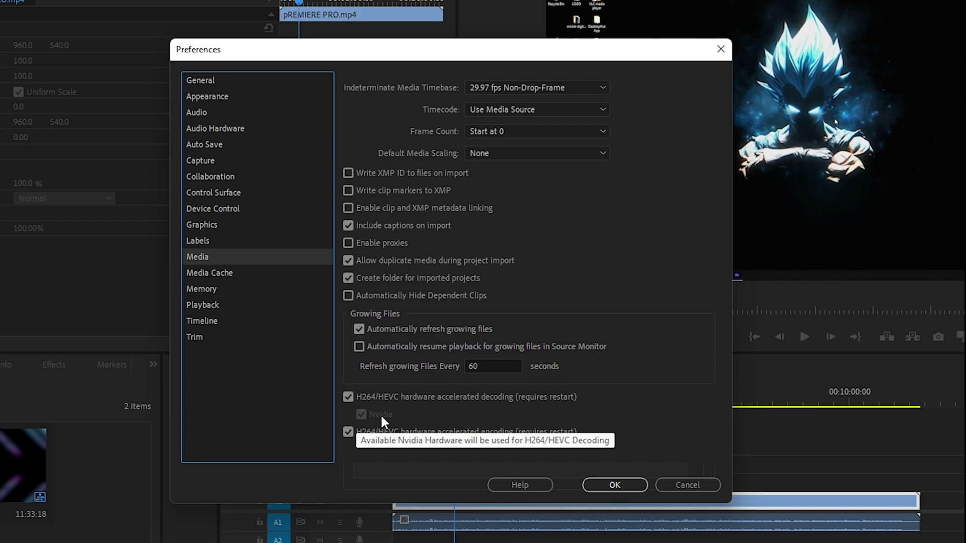
click(232, 274)
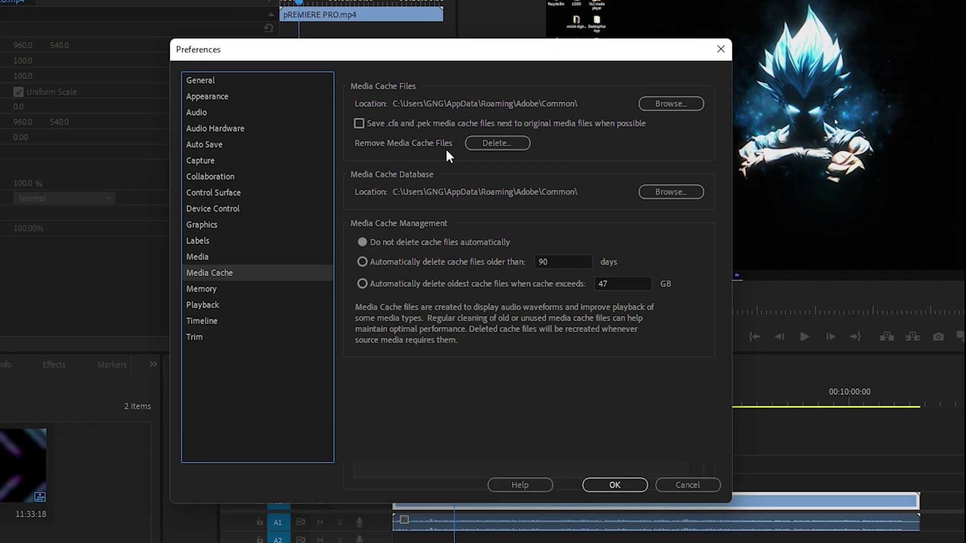
Use Remove Media Cache Files to delete the unused media cache files.
click(497, 147)
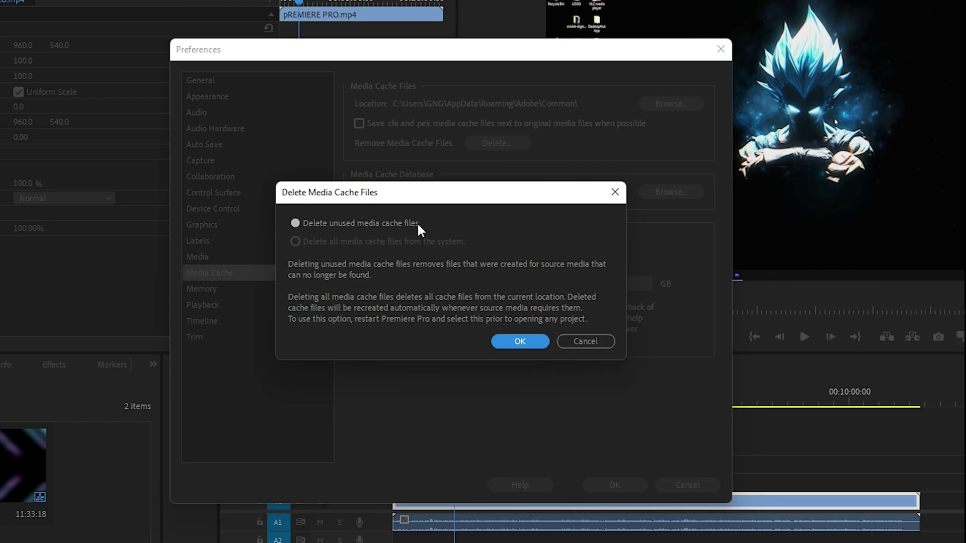
click(520, 342)
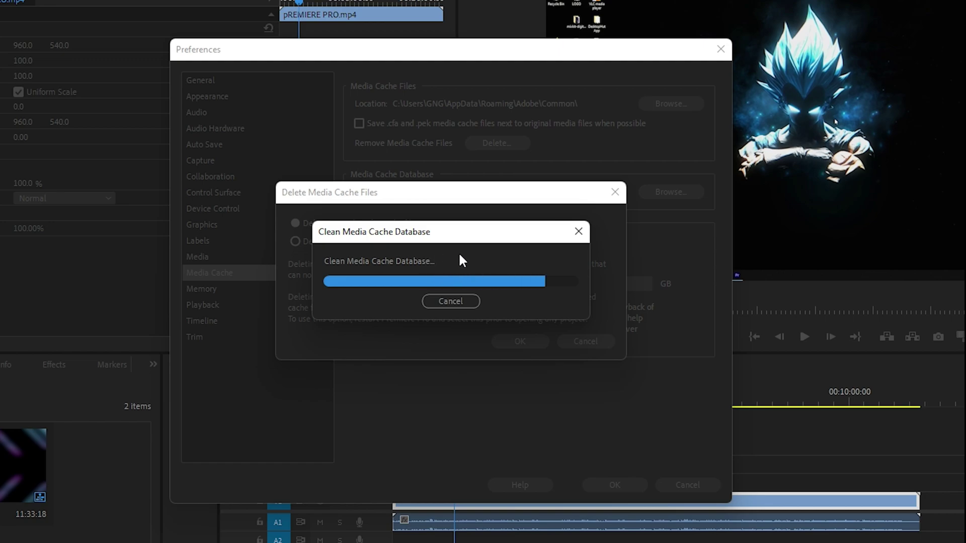
On the Memory page, leave 3 GB RAM reserved, choose Performance rendering, and confirm Preferences.
click(228, 288)
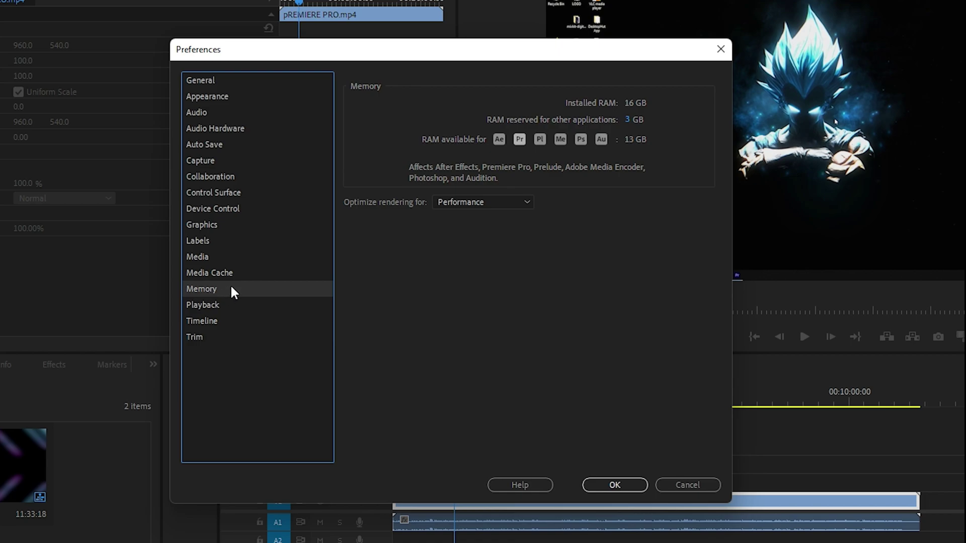
key(Tab)
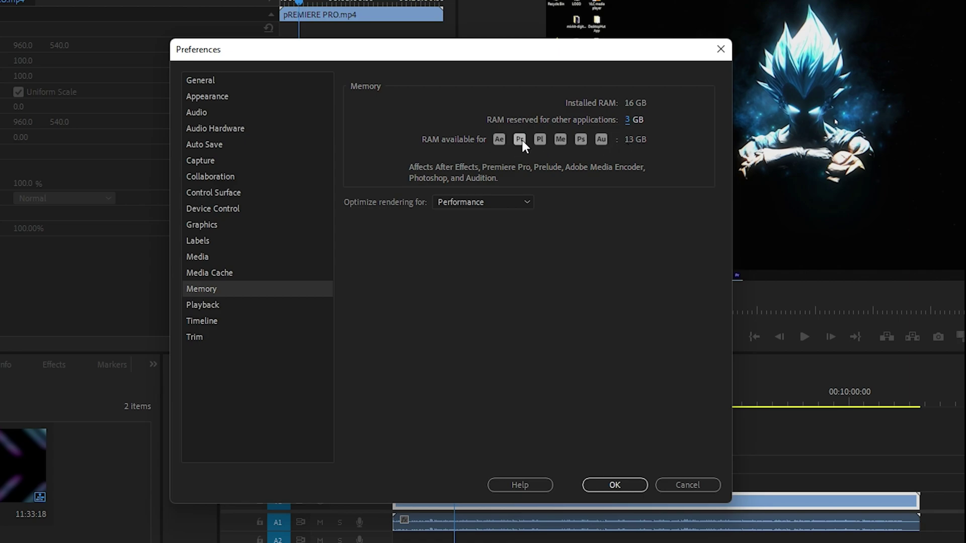
click(462, 202)
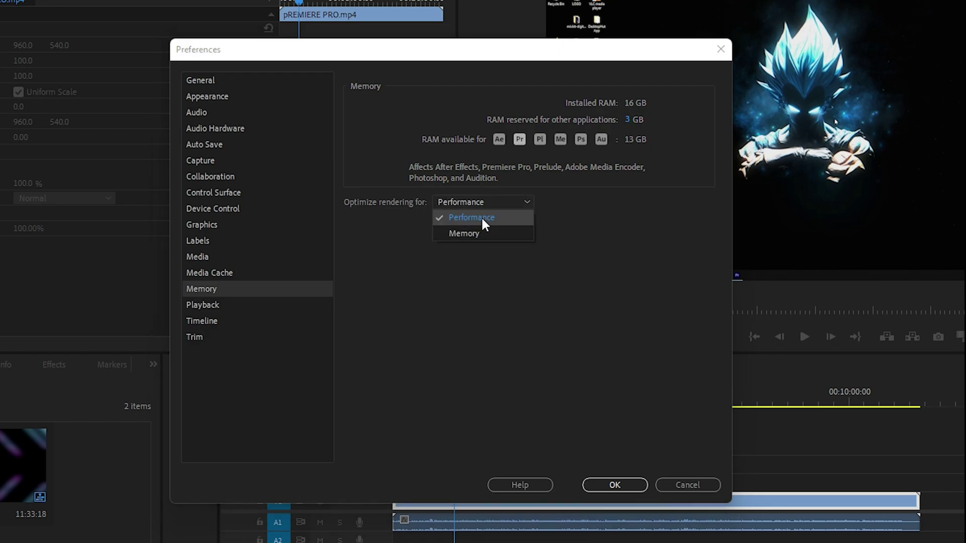
click(481, 217)
key(Down)
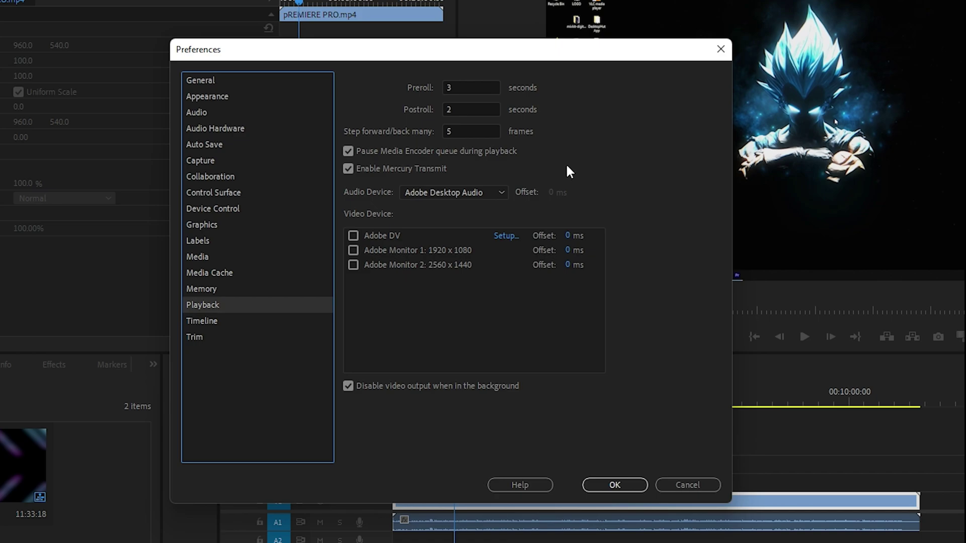
click(619, 484)
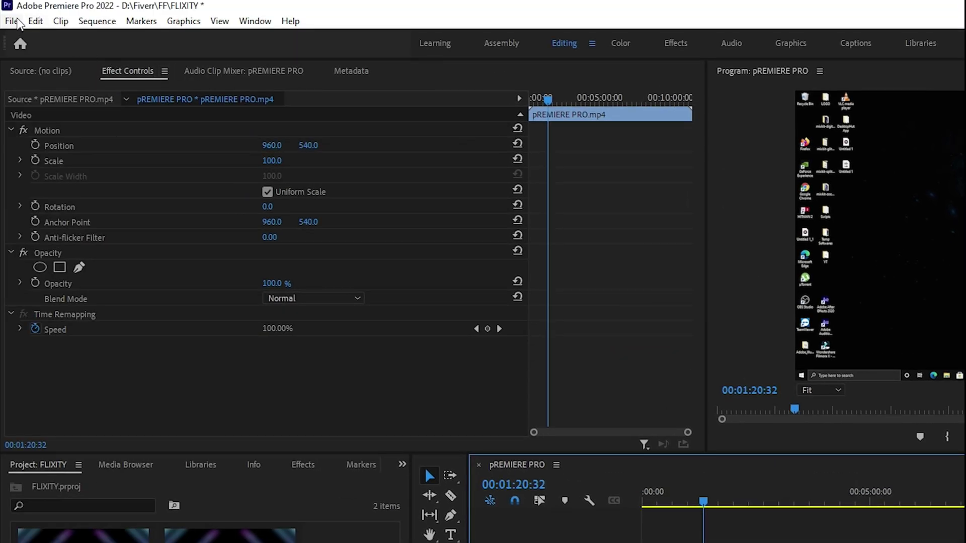
Open the media Export Settings from File > Export > Media.
click(12, 21)
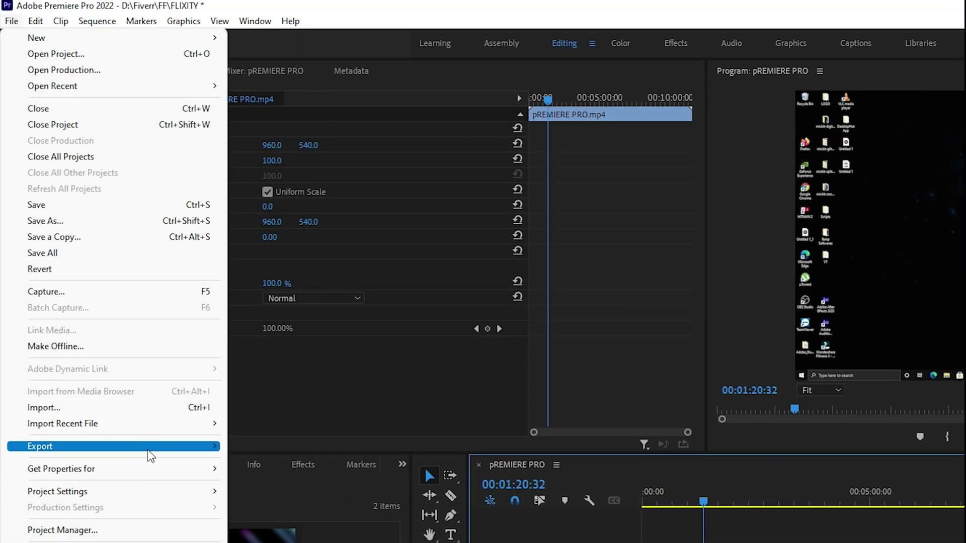
mouse_move(150, 455)
click(275, 450)
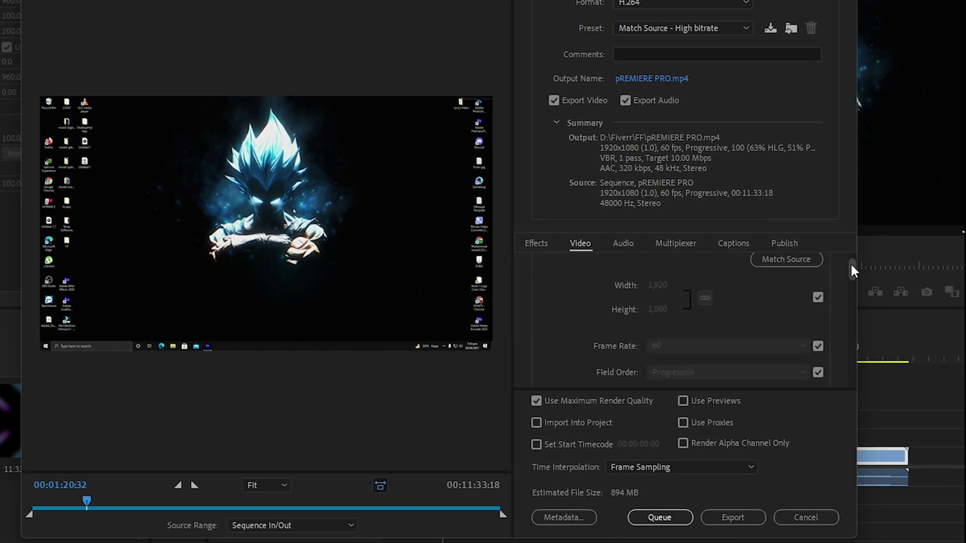
Set the H.264 encoding Performance to Hardware Encoding in the Video settings.
drag(851, 265, 847, 284)
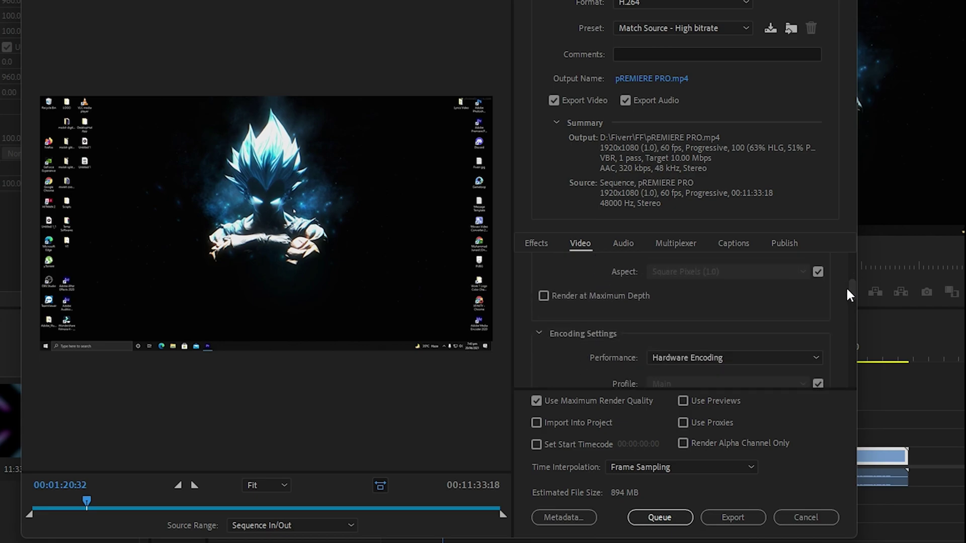
scroll(845, 289, down, 1)
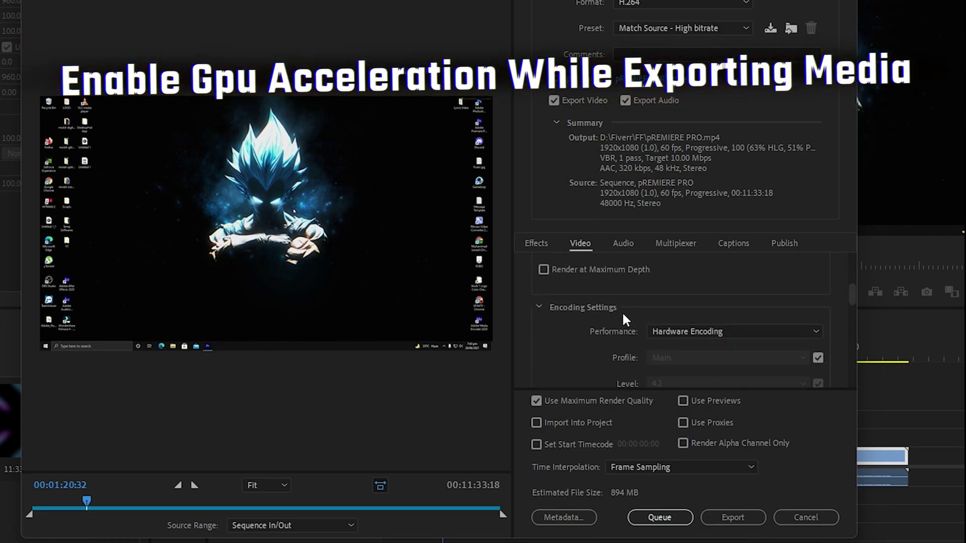
click(679, 332)
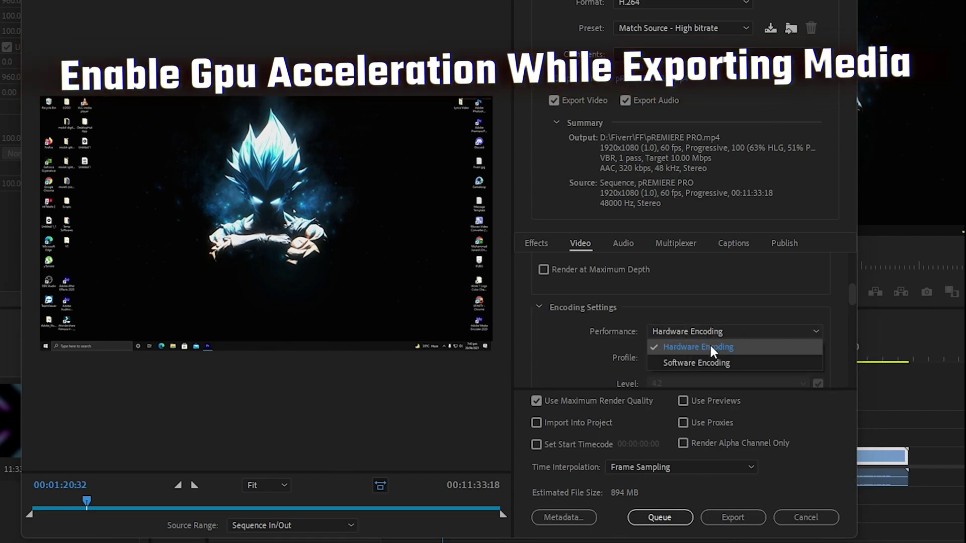
click(710, 347)
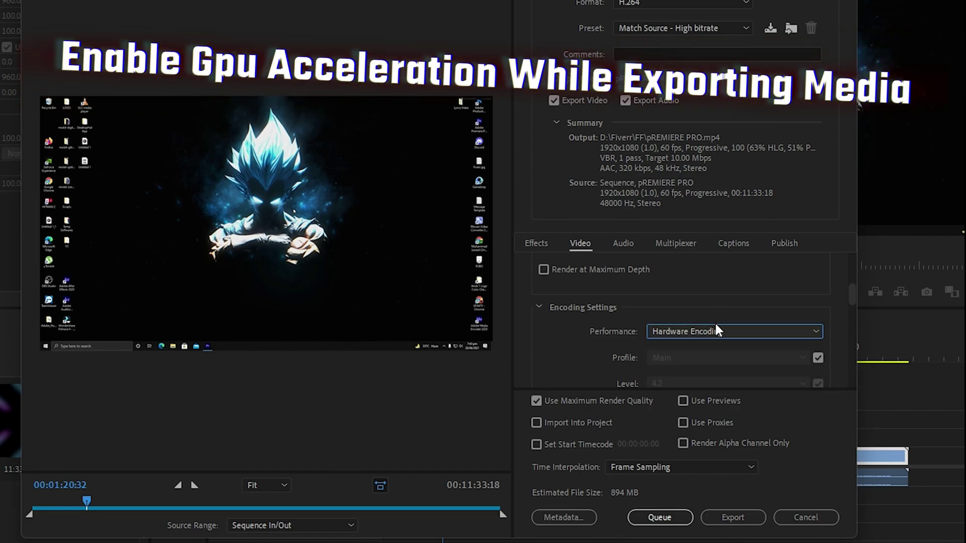
click(712, 331)
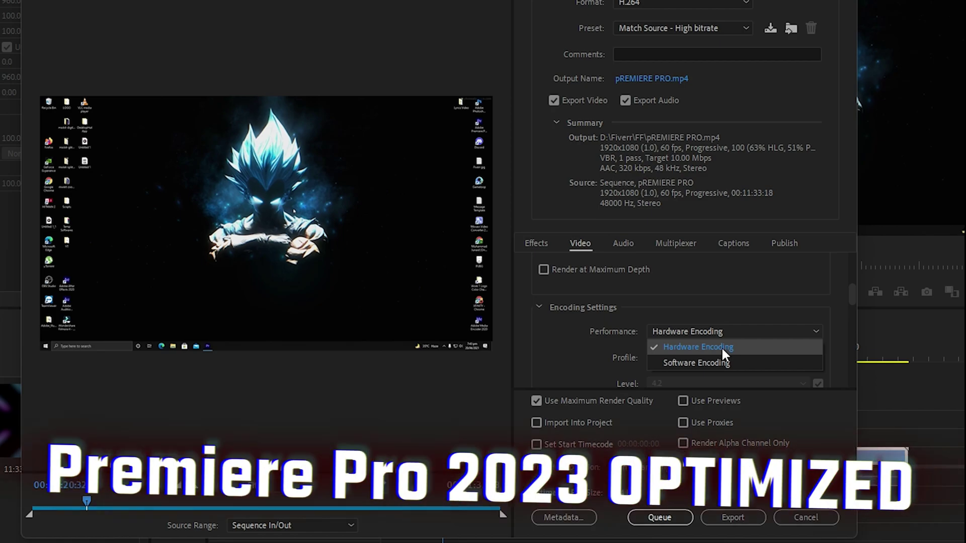
click(721, 346)
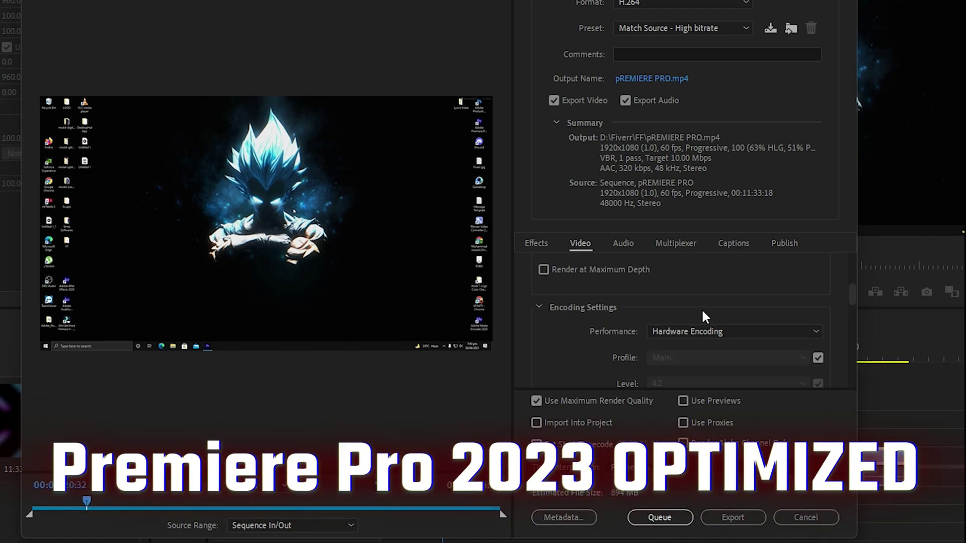